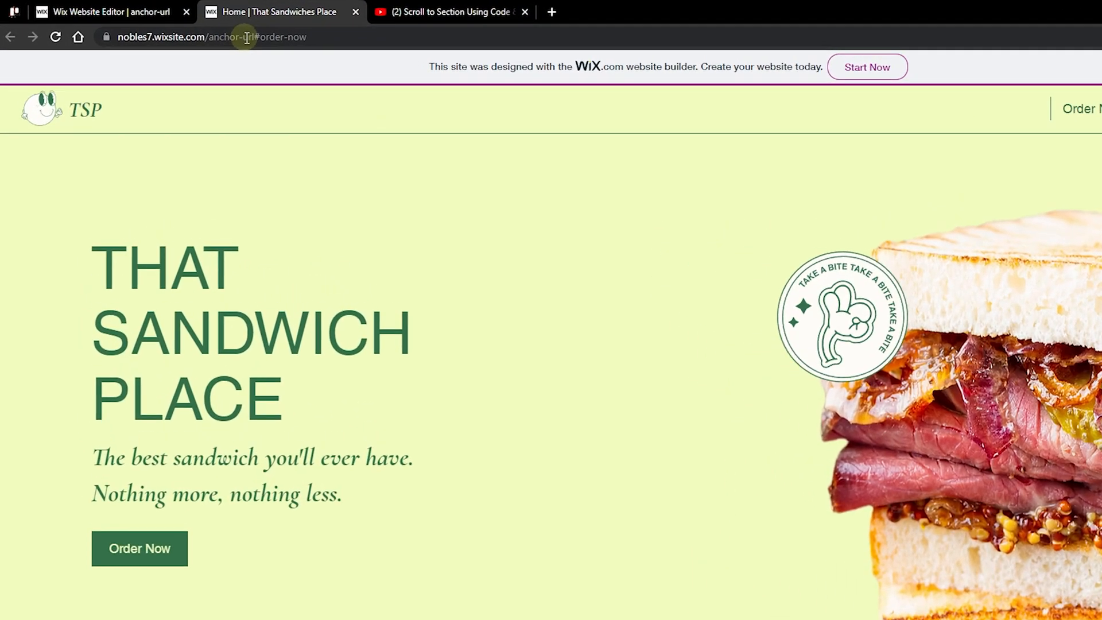
Reload the live site's #order-now address to land on Order Online, then move to the YouTube tutorial.
click(315, 45)
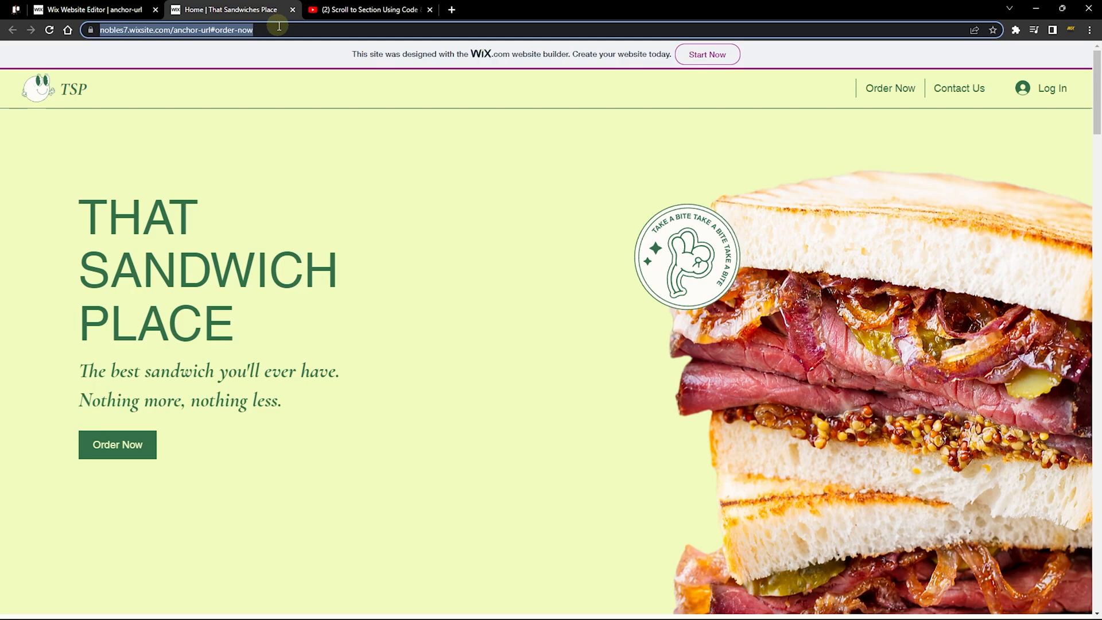
key(Return)
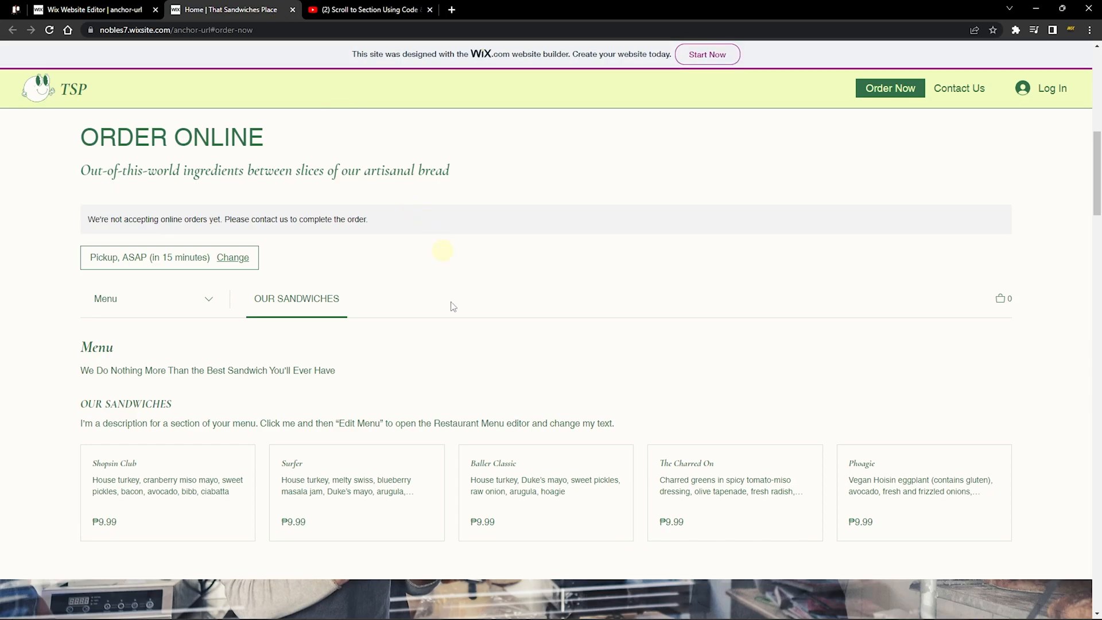
scroll(354, 334, up, 1)
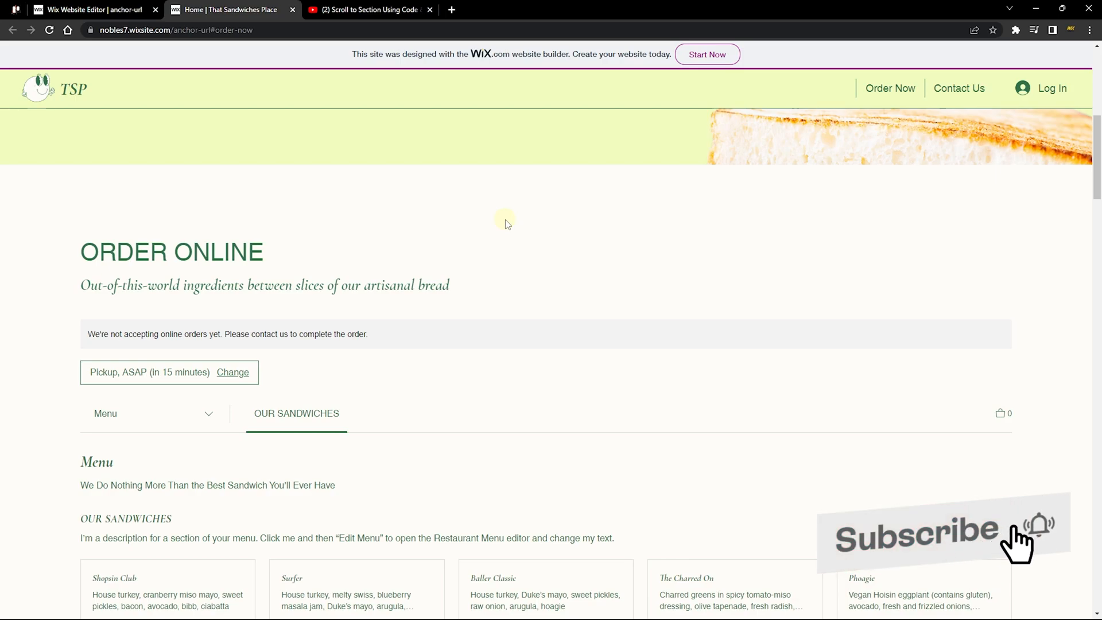
scroll(474, 215, up, 5)
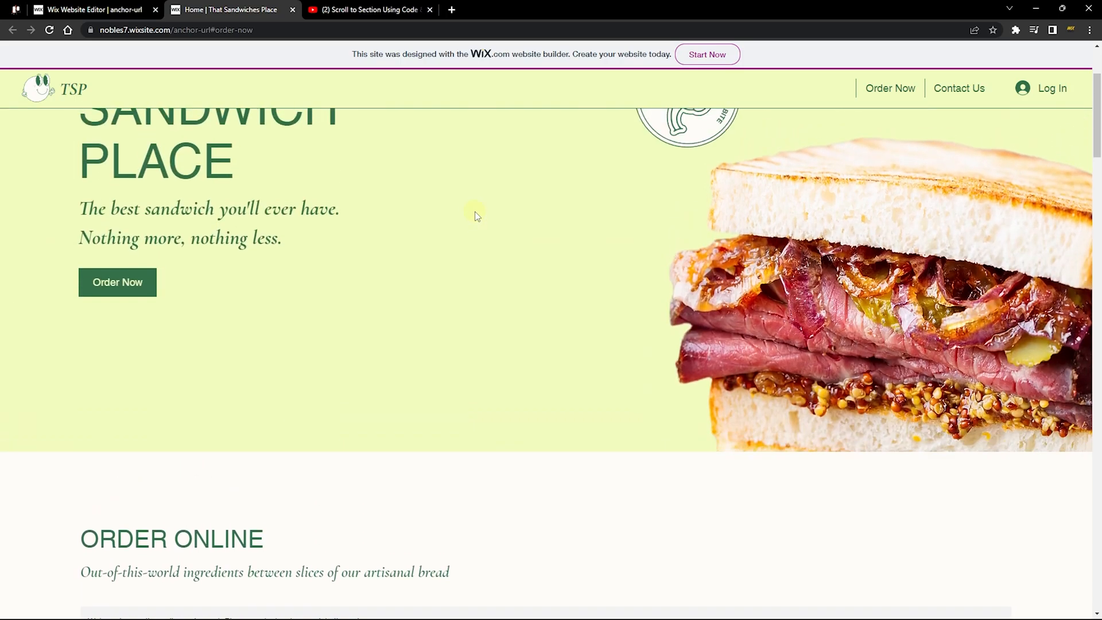
scroll(475, 211, down, 4)
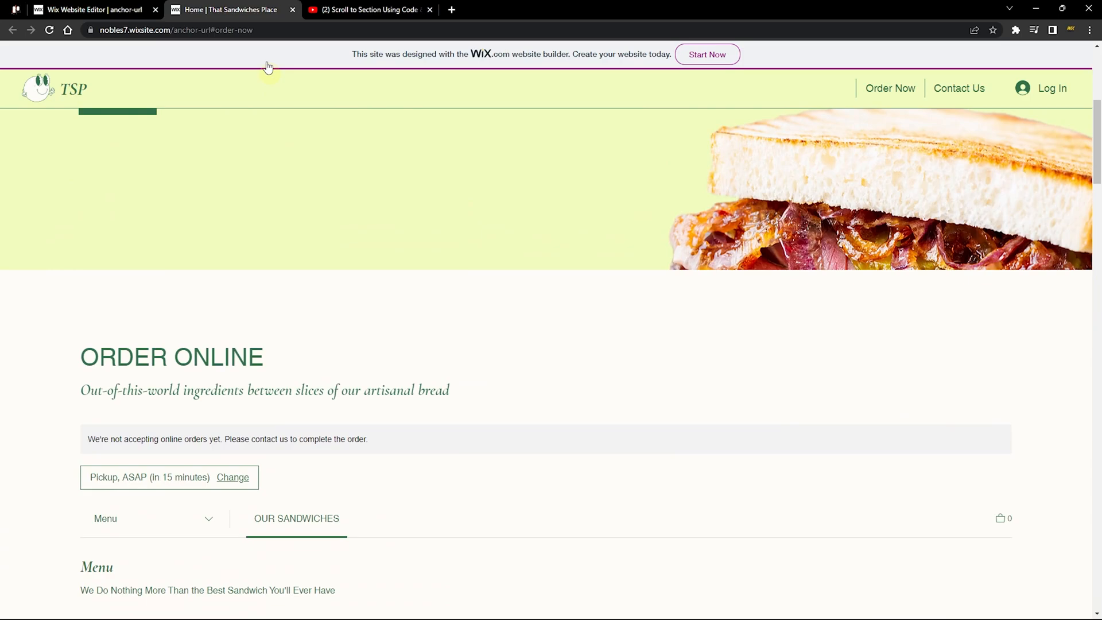
click(287, 29)
click(370, 10)
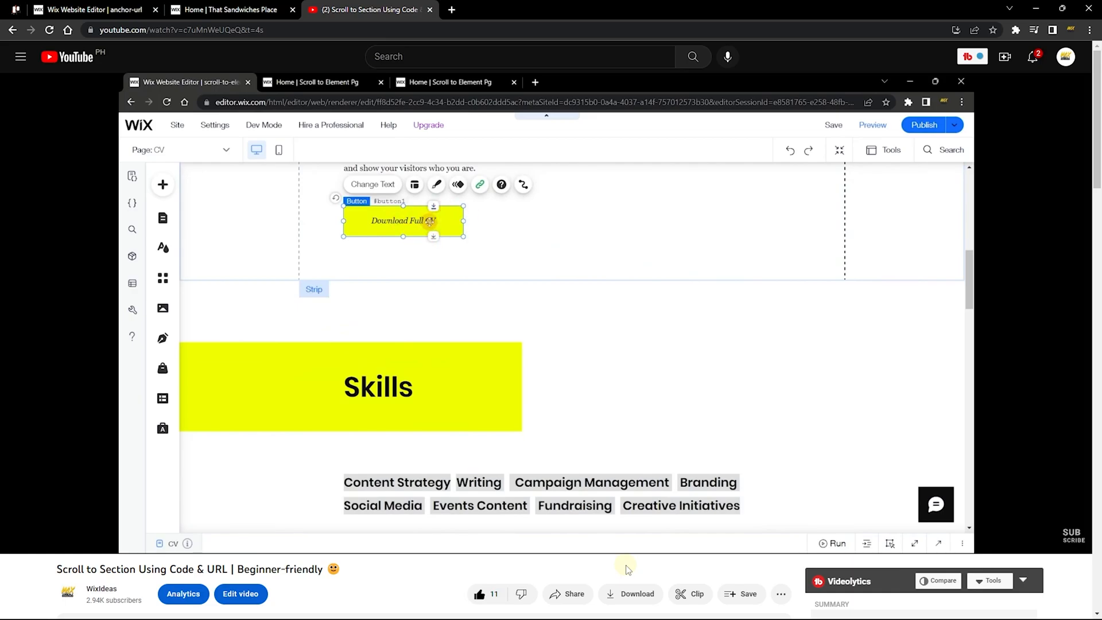
Return from the tutorial to the live 'Home | That Sandwiches Place' site.
key(ctrl+shift+Tab)
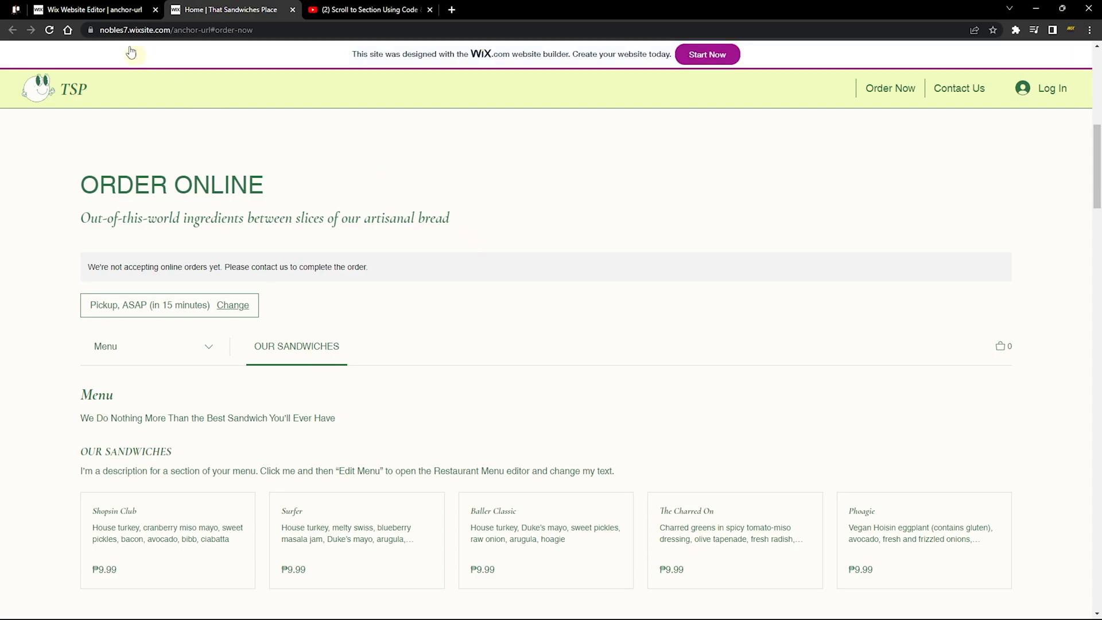
Switch to the Wix Website Editor for That Sandwich Place.
click(90, 8)
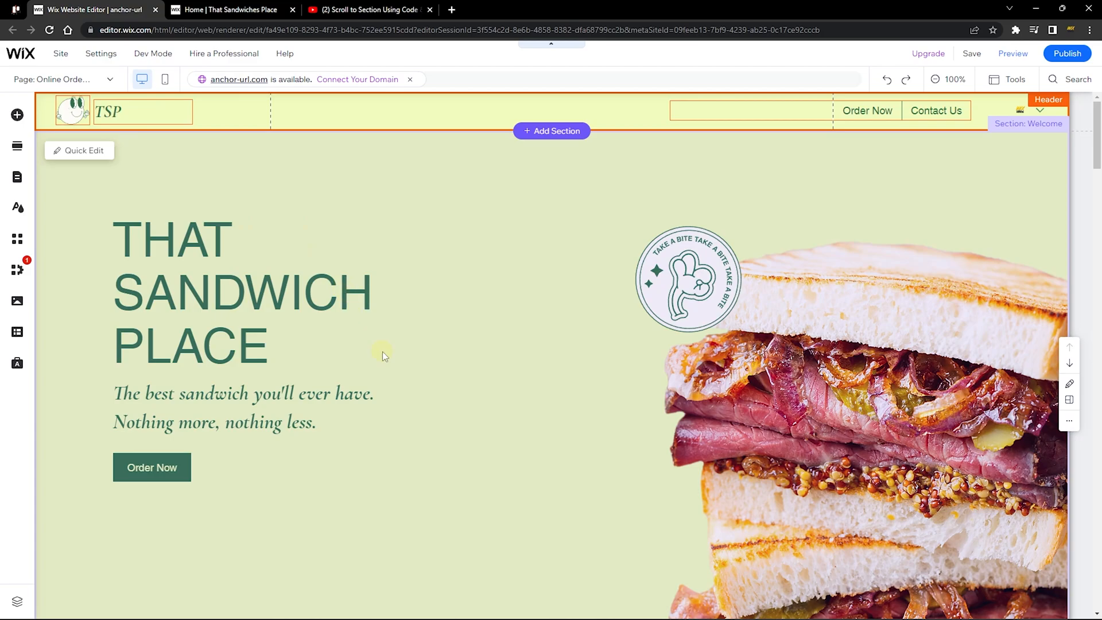
scroll(383, 352, down, 3)
scroll(345, 352, down, 3)
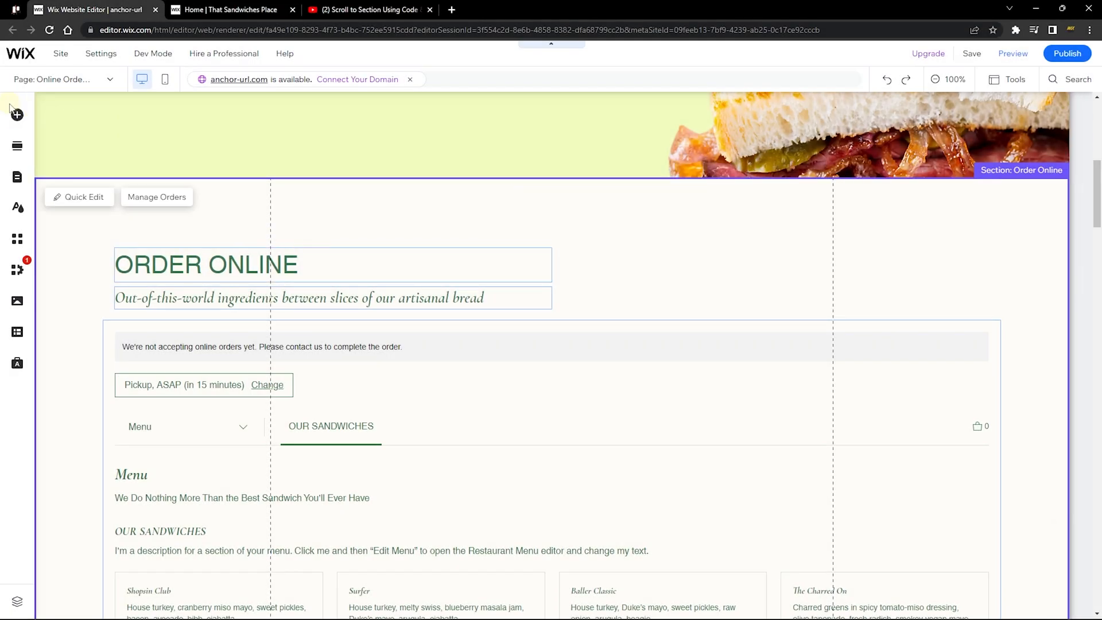
Show the Anchor options under In-Page Navigation in the Menu & Anchor elements.
click(17, 116)
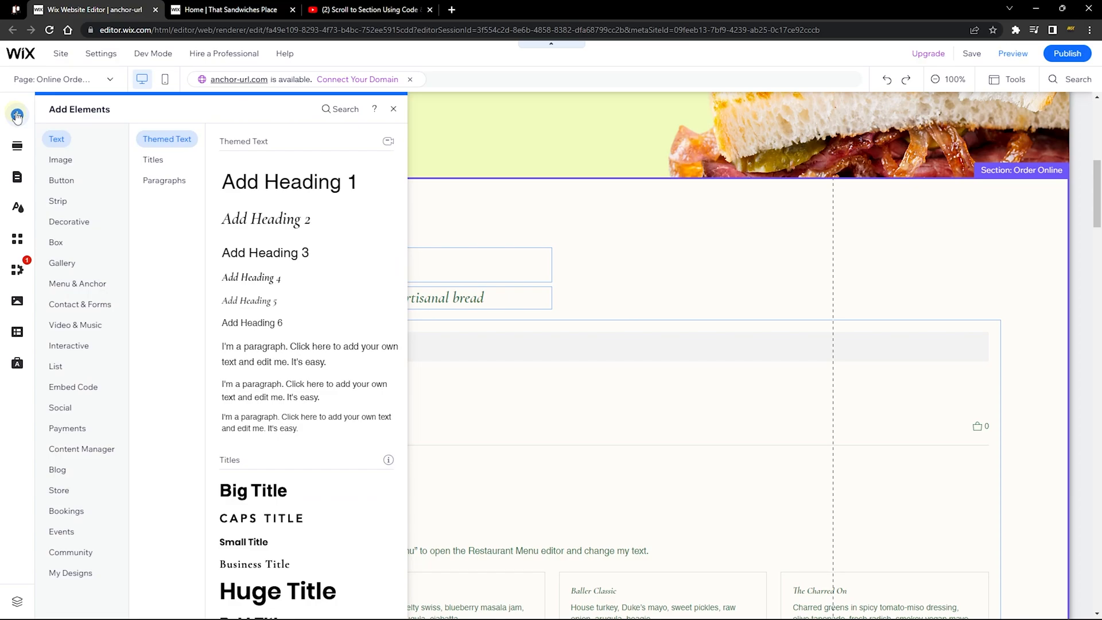
click(87, 285)
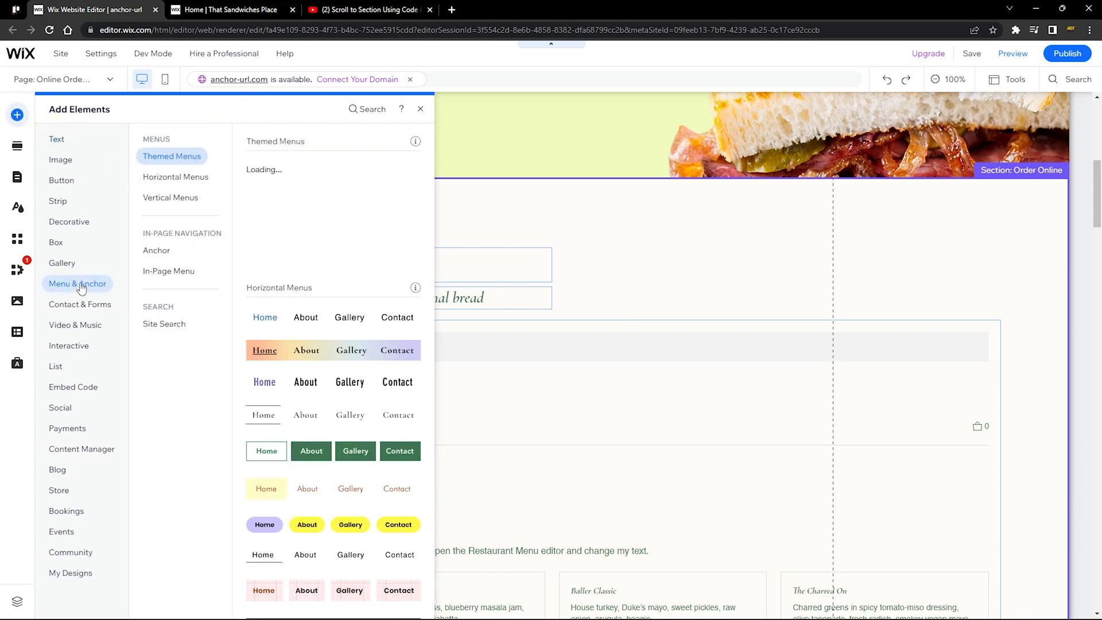
click(169, 252)
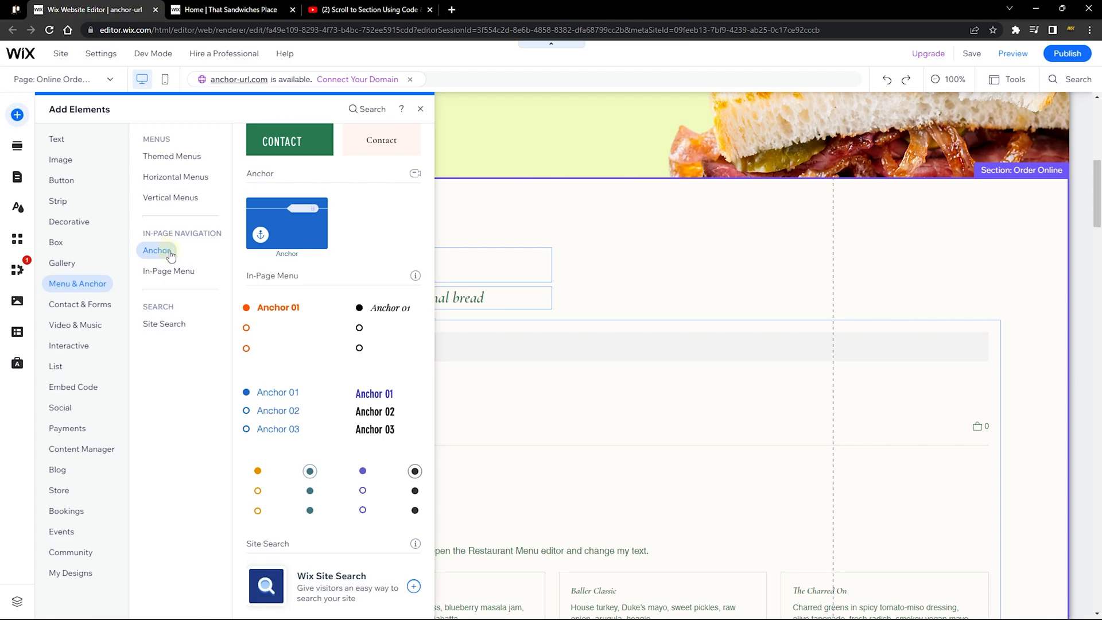
Place Anchor 1 just above the ORDER ONLINE heading and bring up its Anchor Settings.
drag(288, 220, 609, 222)
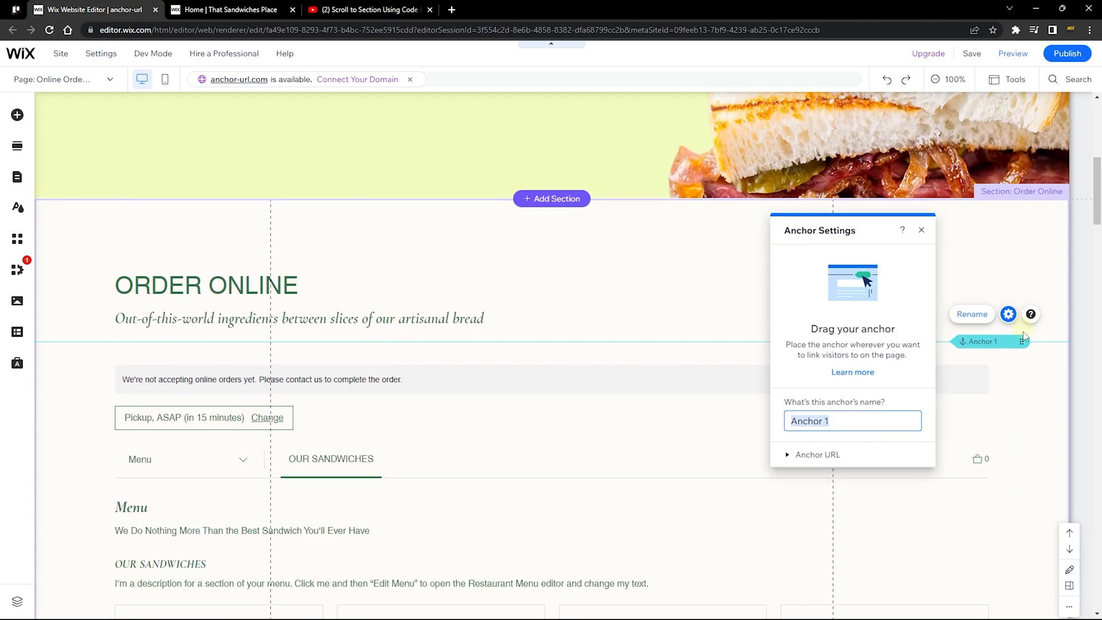
mouse_move(1023, 297)
mouse_down()
mouse_move(1023, 354)
mouse_move(1013, 211)
mouse_up()
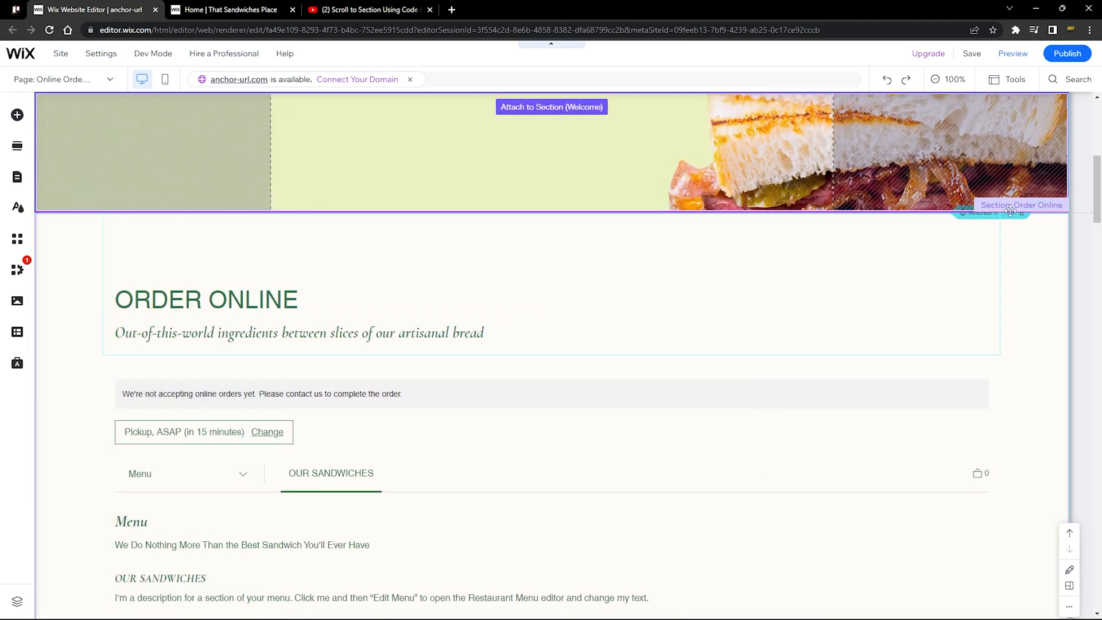
drag(1013, 211, 1018, 283)
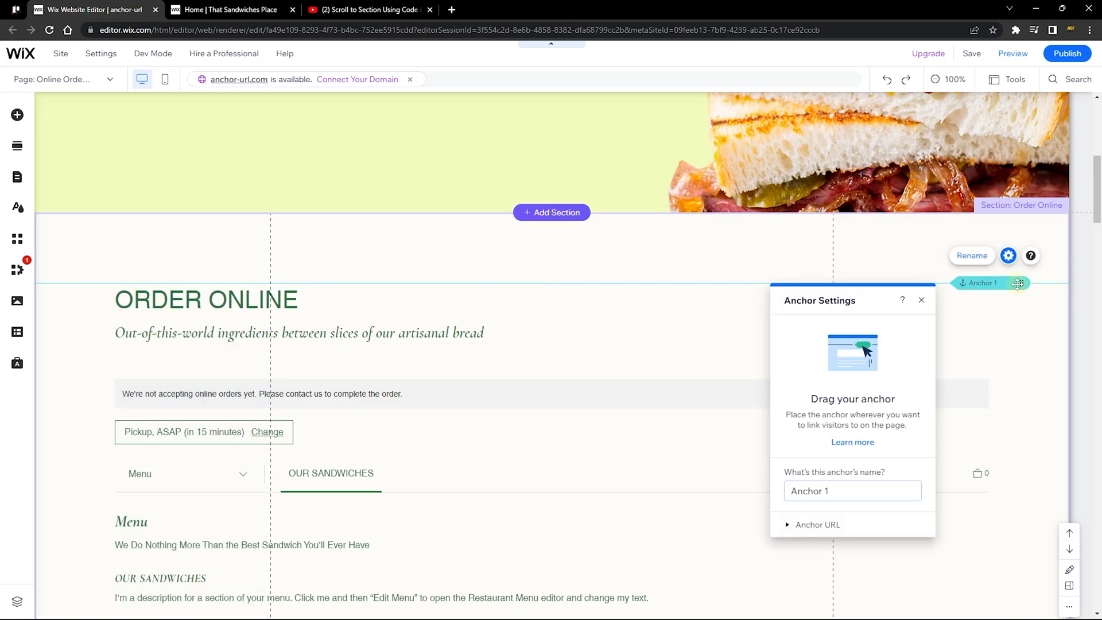
click(1008, 256)
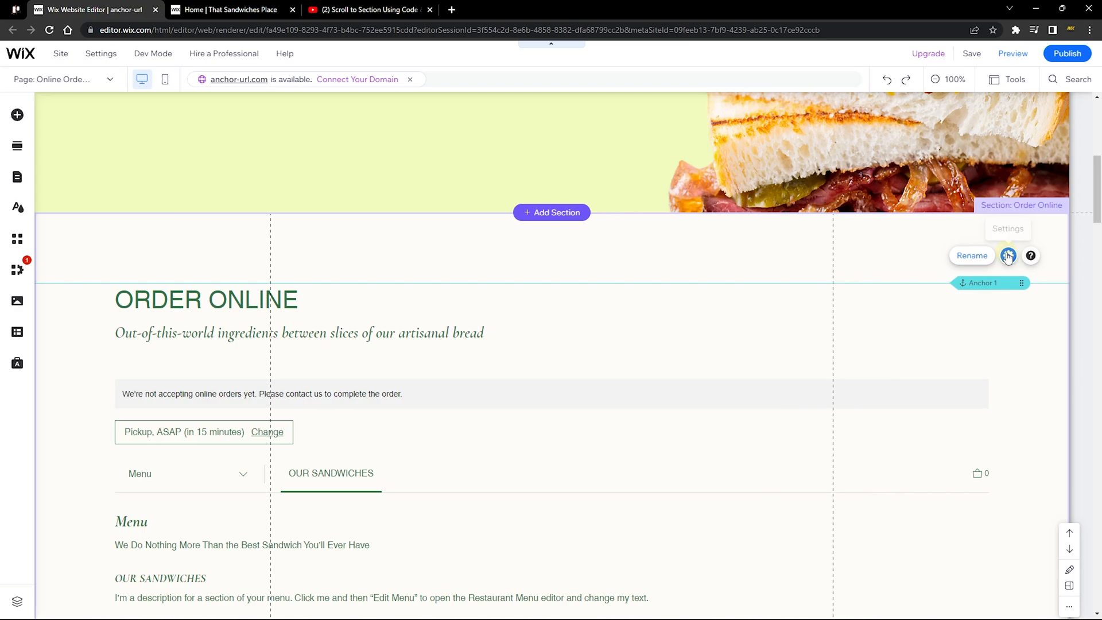
click(1009, 256)
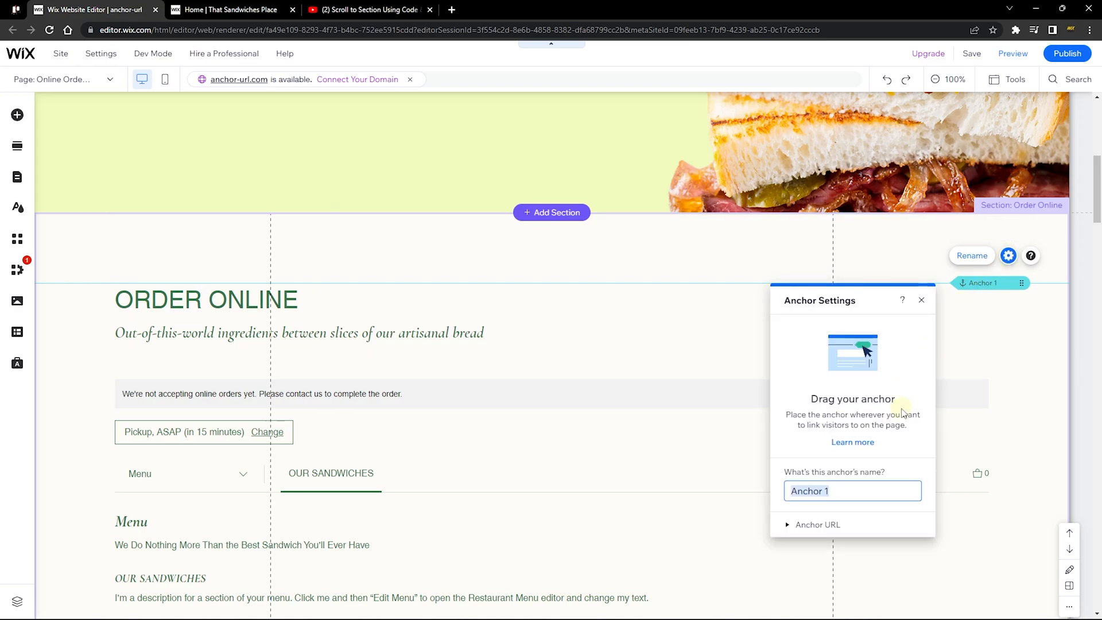
drag(866, 302, 584, 209)
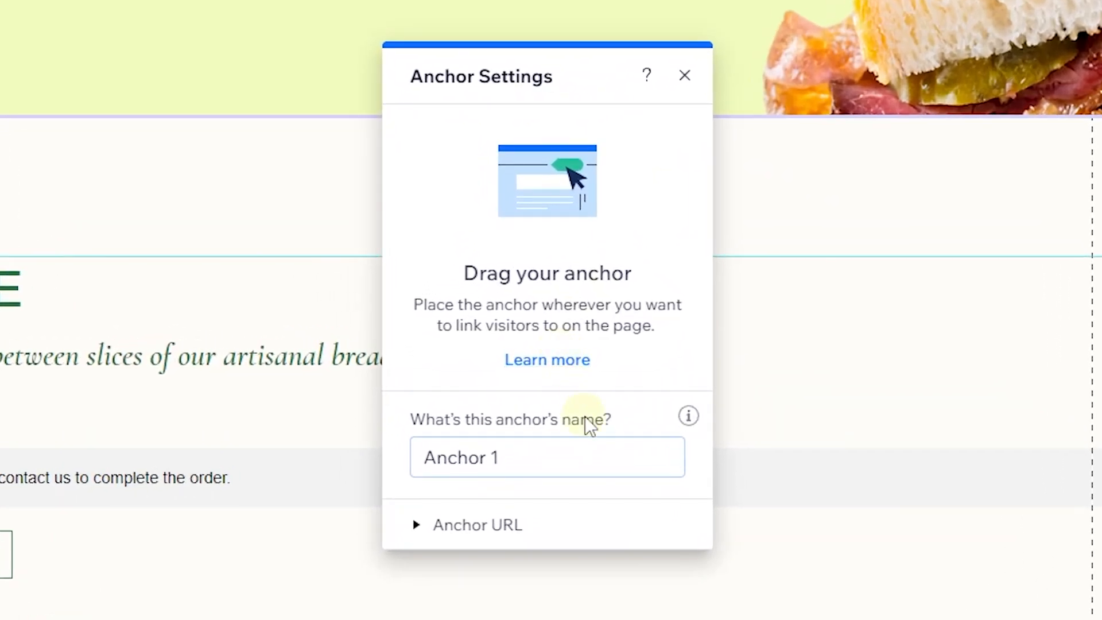
Rename Anchor 1 to 'Order Now', giving an #order-now page link.
click(534, 454)
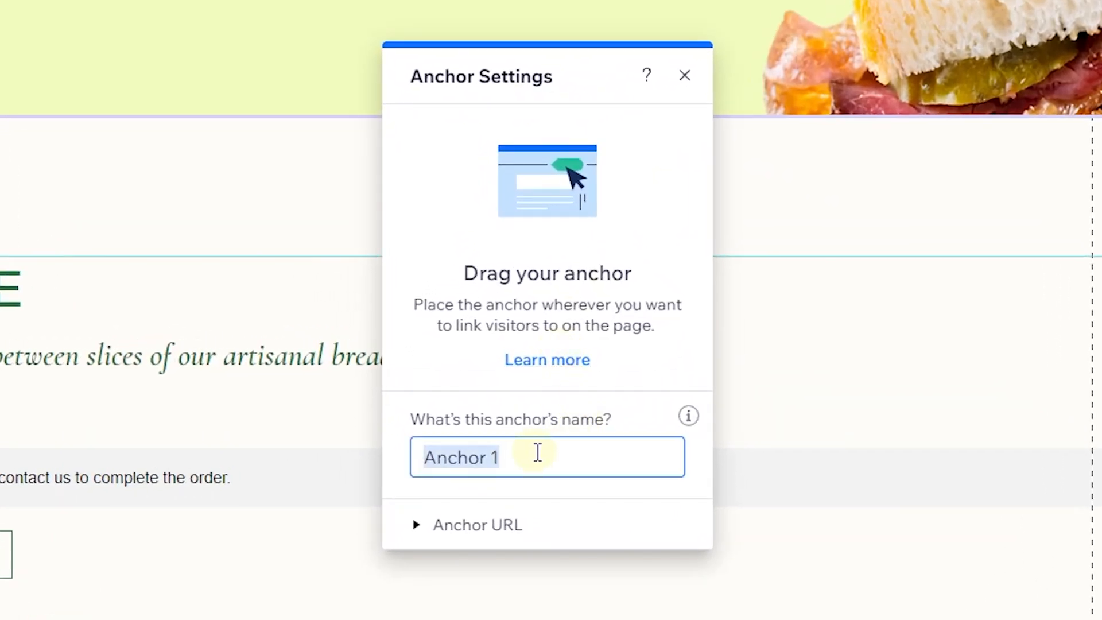
text(O)
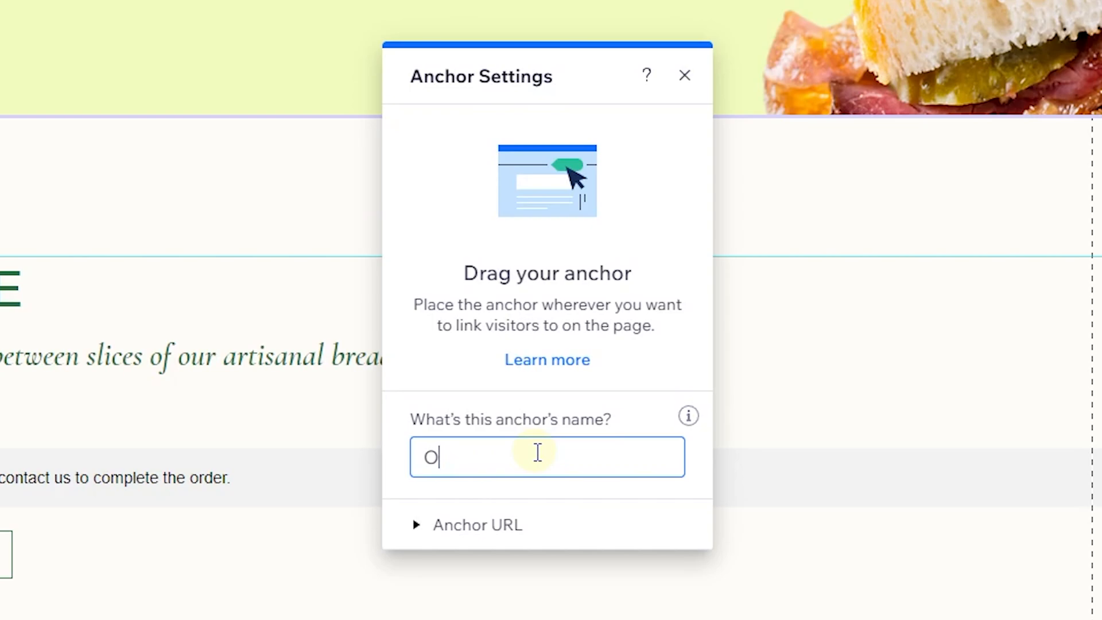
text(rder N)
text(ow)
key(Return)
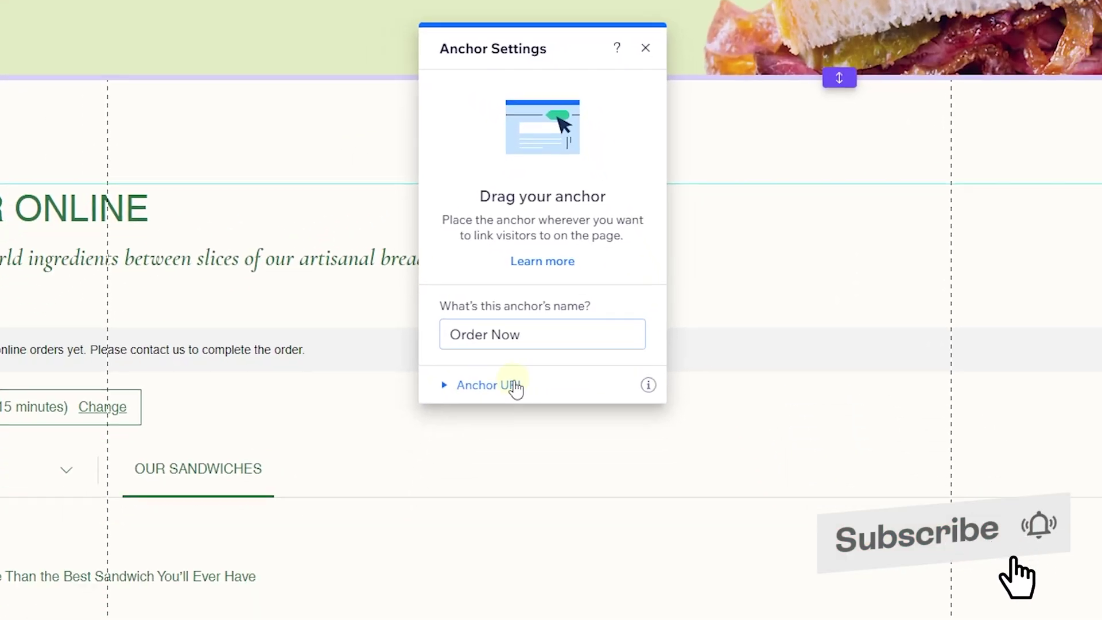
Change the anchor's URL suffix from order-now to order-now-today.
click(515, 387)
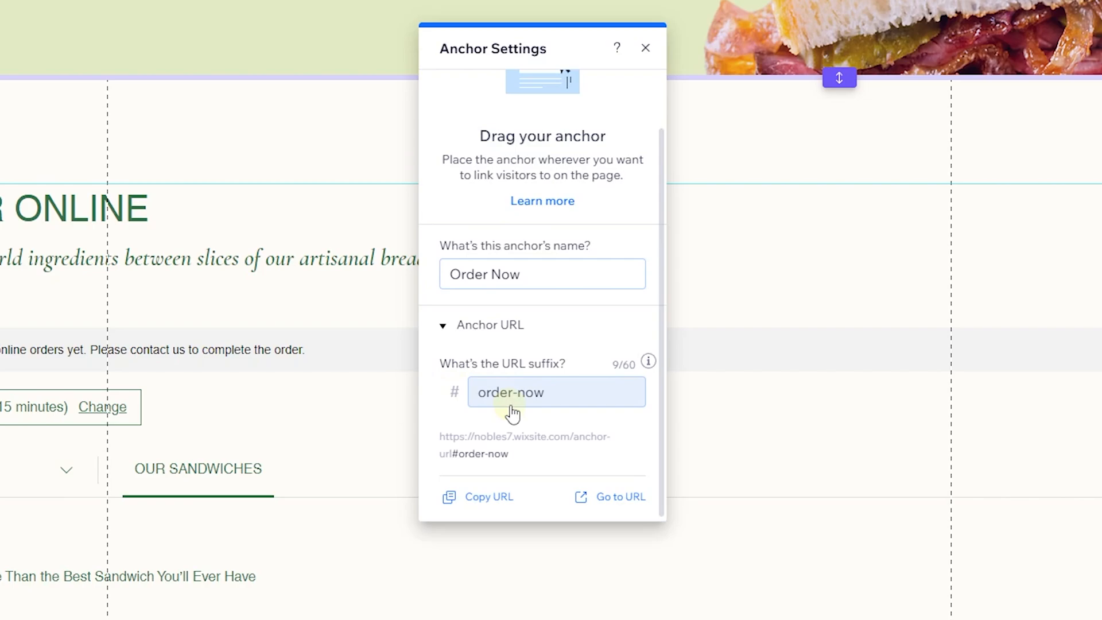
click(533, 397)
click(568, 398)
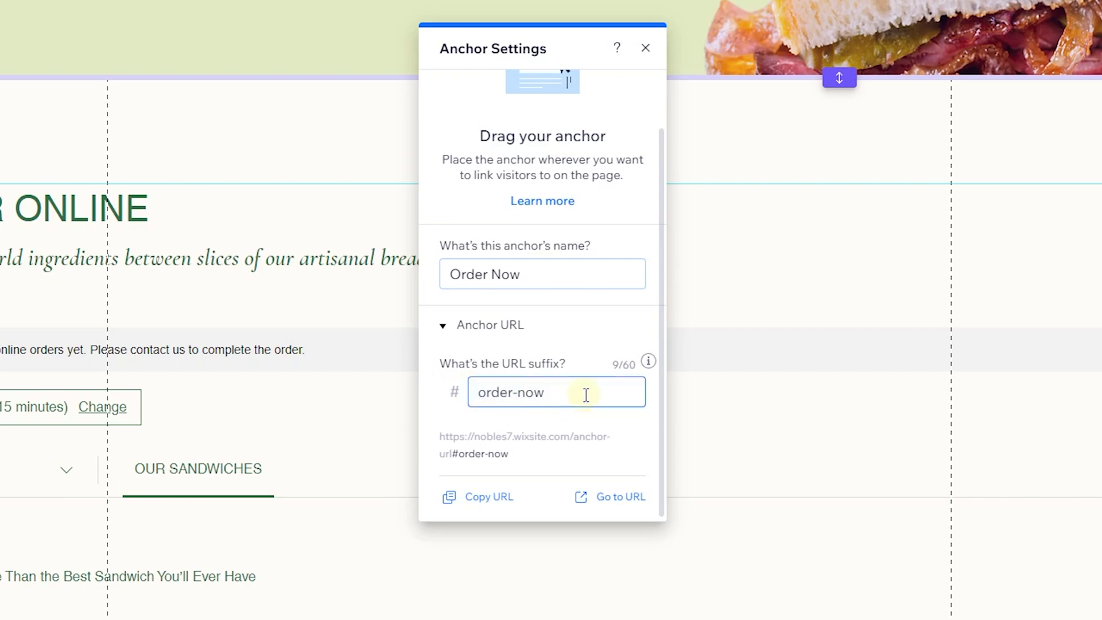
text(-t)
text(oday)
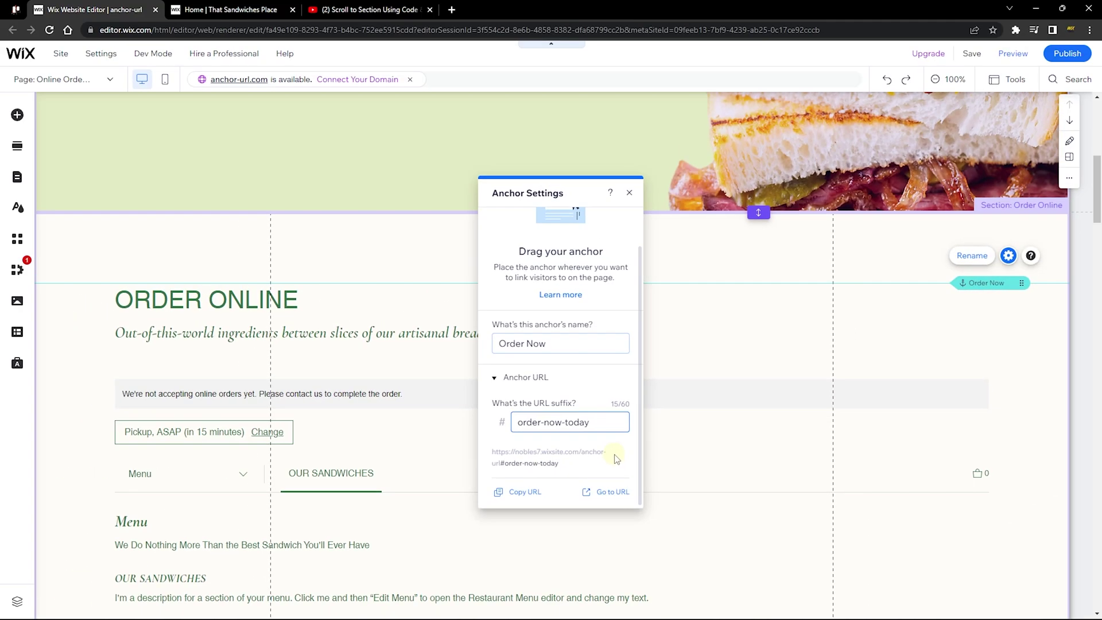
click(616, 459)
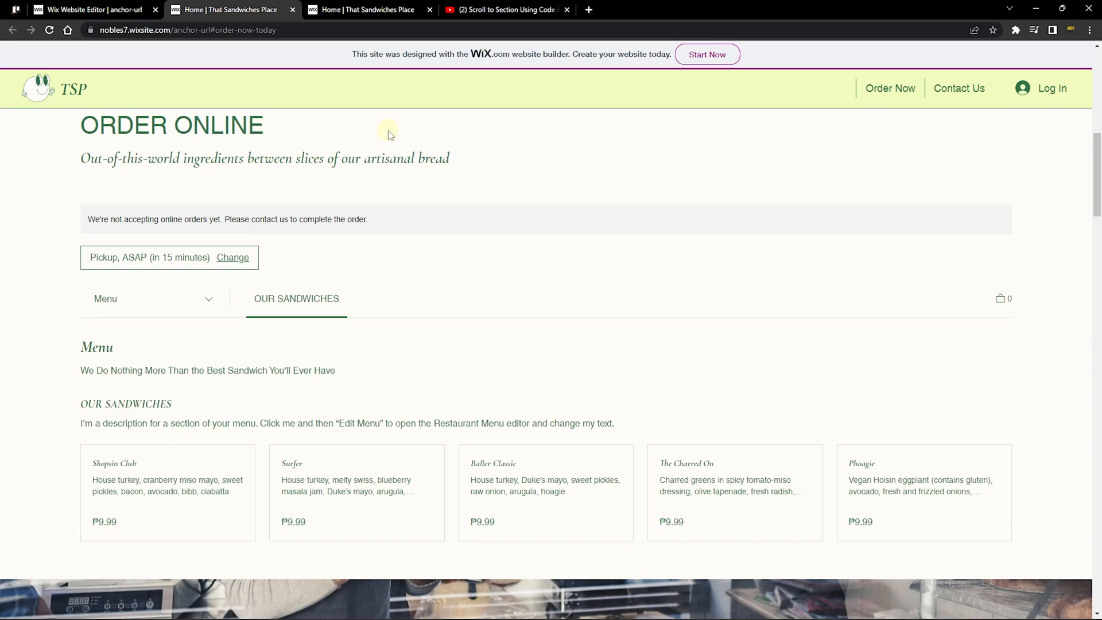
After checking the live #order-now-today address, return to the site editor.
key(ctrl+Page_Up)
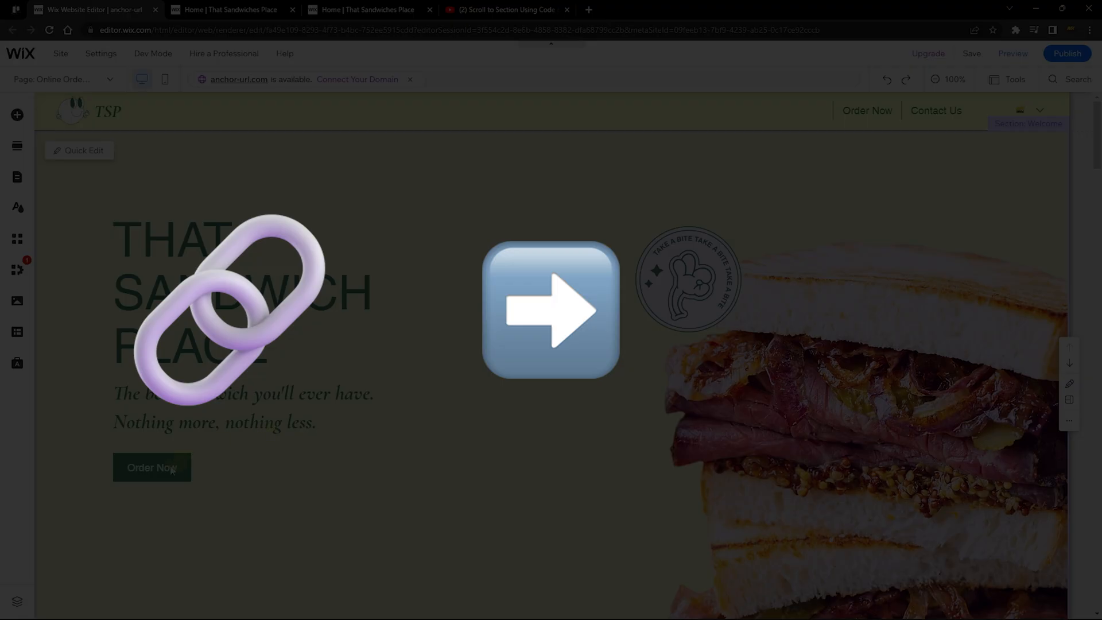
Link the welcome section's Order Now button to the Order Now anchor on this page.
click(169, 472)
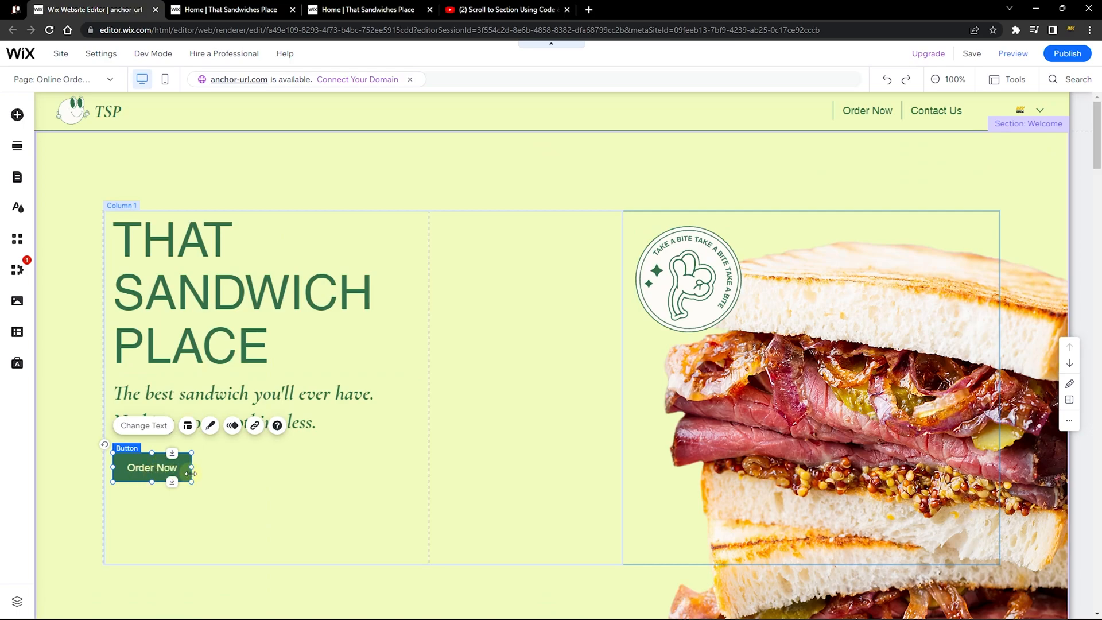
click(255, 428)
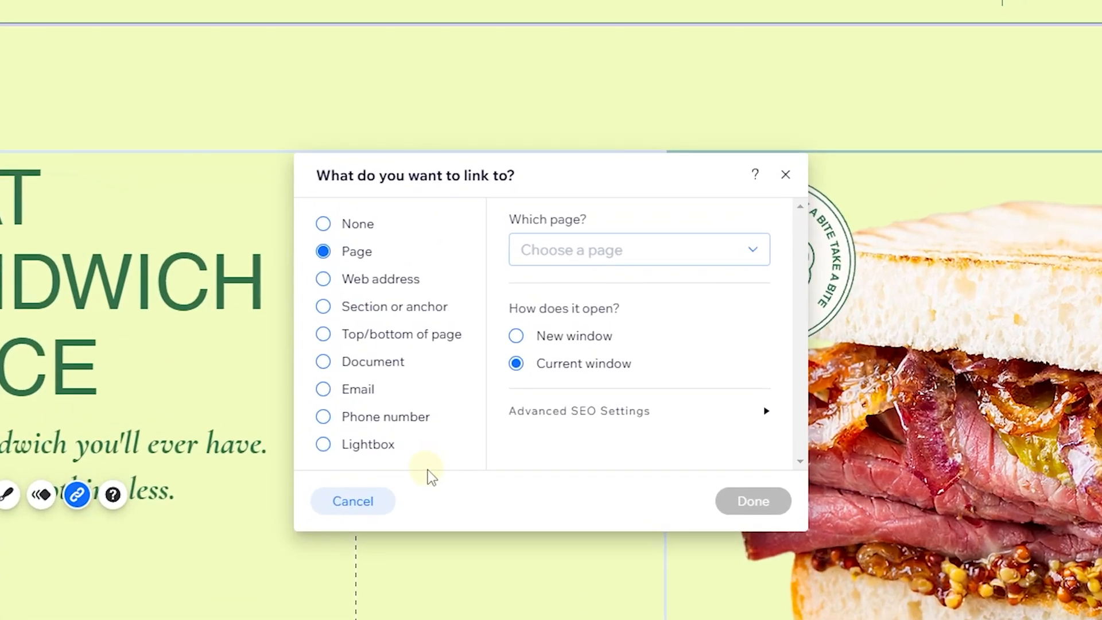
click(370, 313)
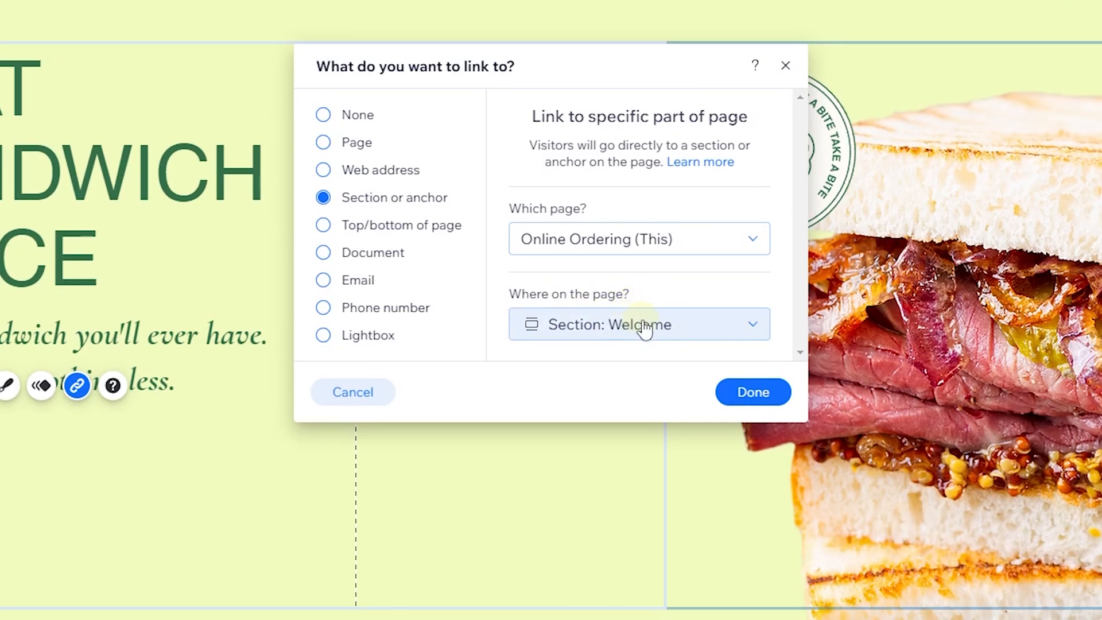
click(643, 326)
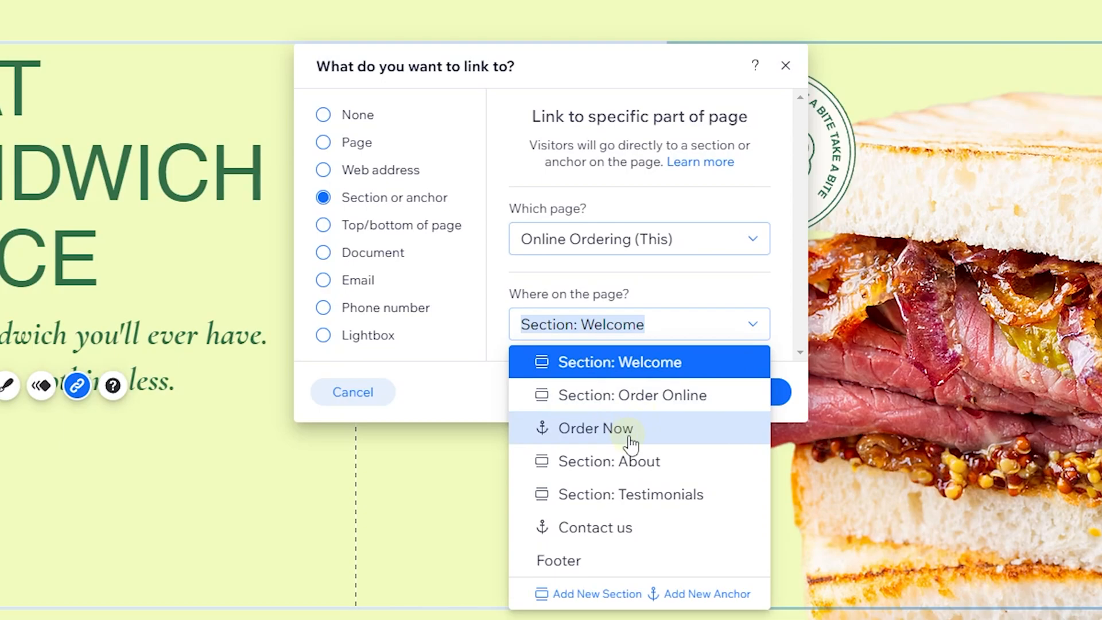
click(664, 441)
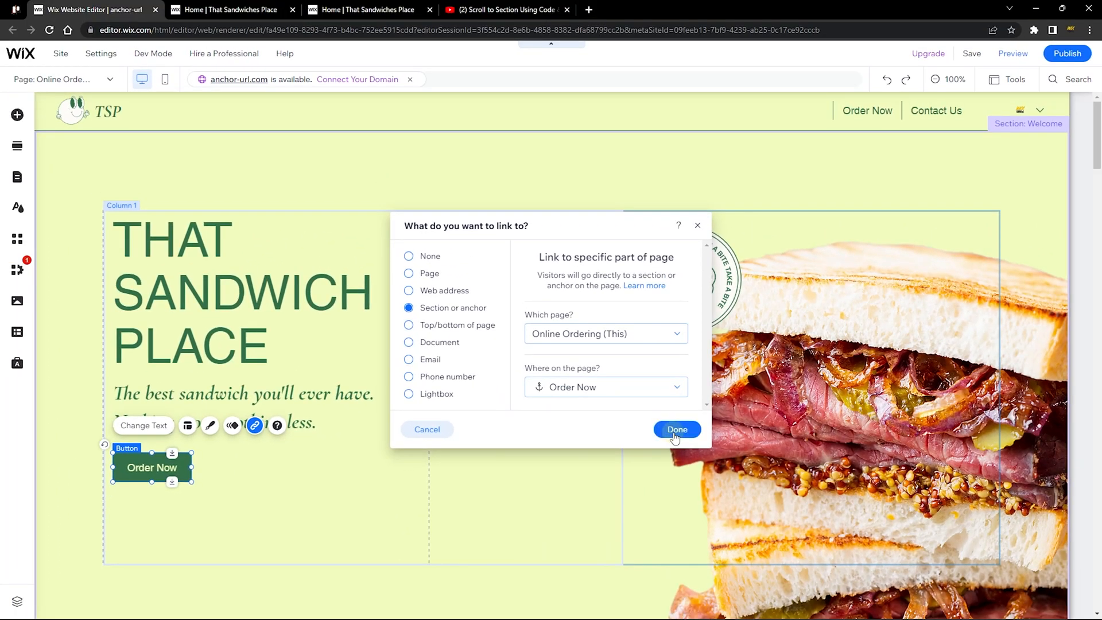
click(678, 429)
Publish the site and open the published sandwich site from the confirmation dialog.
click(1067, 54)
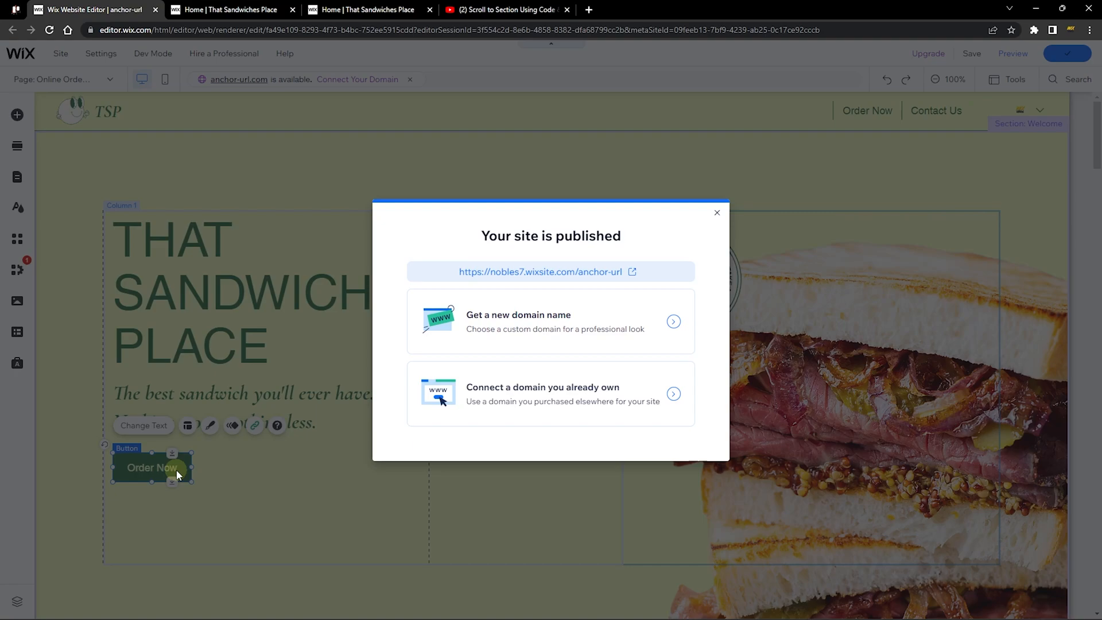
click(609, 274)
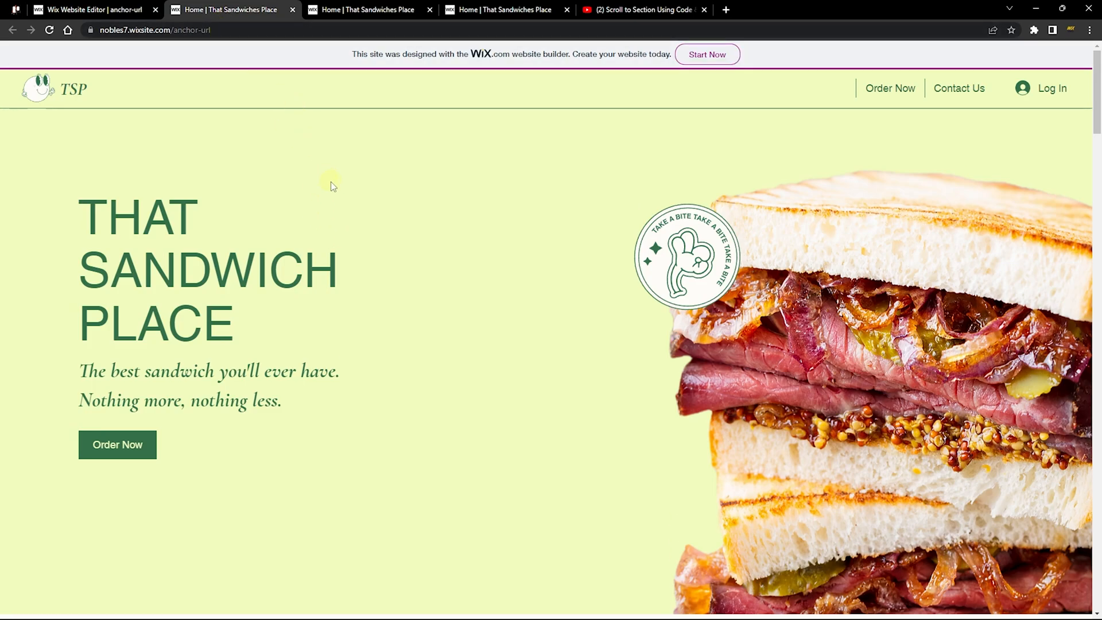
Use the live site's hero Order Now button to scroll down to the Order Online section.
click(131, 451)
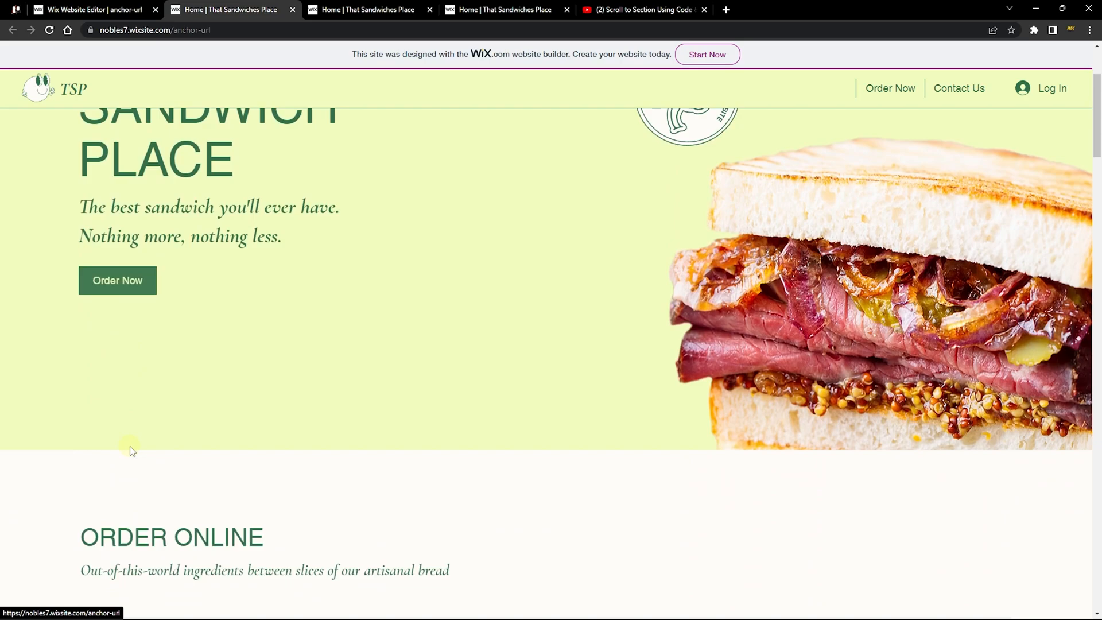